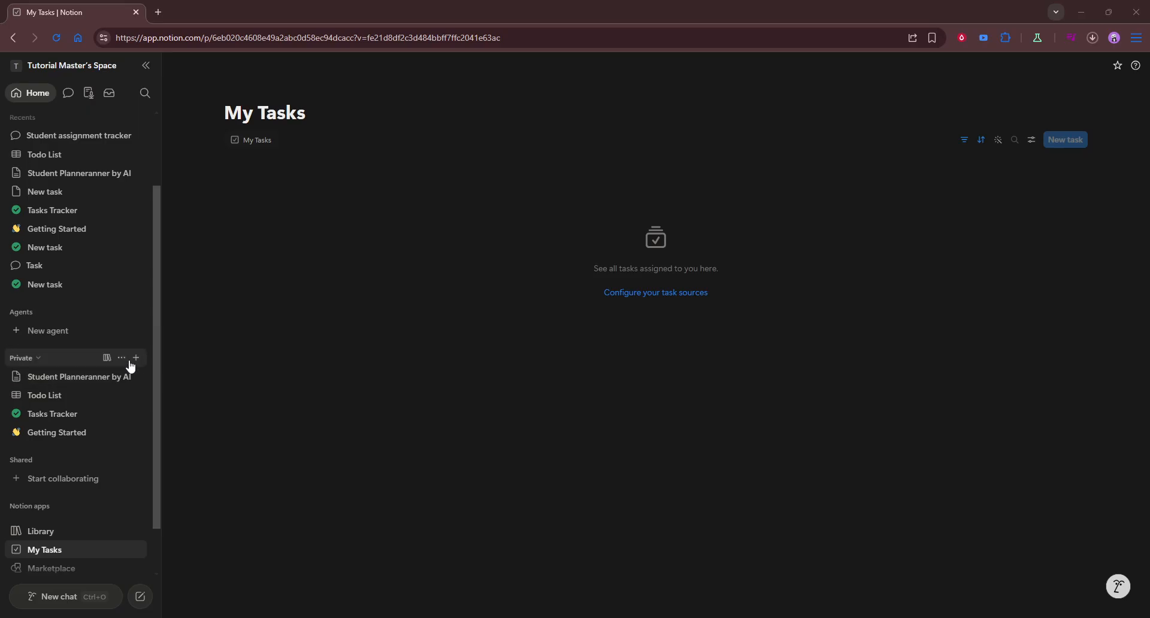
Create a new page in the Private section and title it "Slles CRM".
left_click(134, 360)
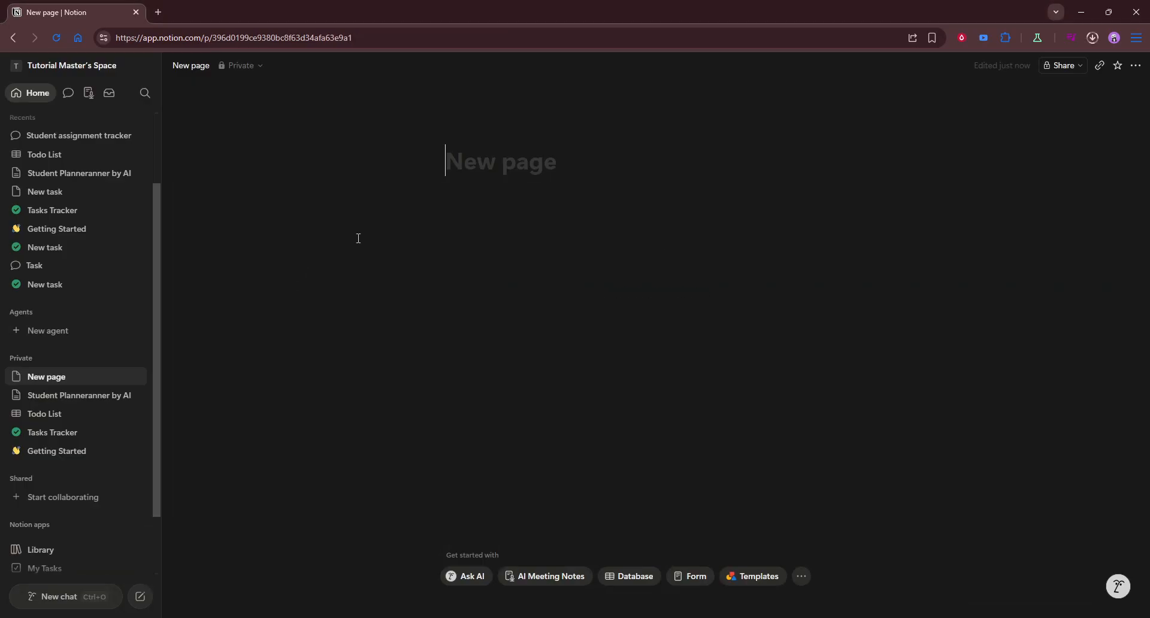
type("Saoles")
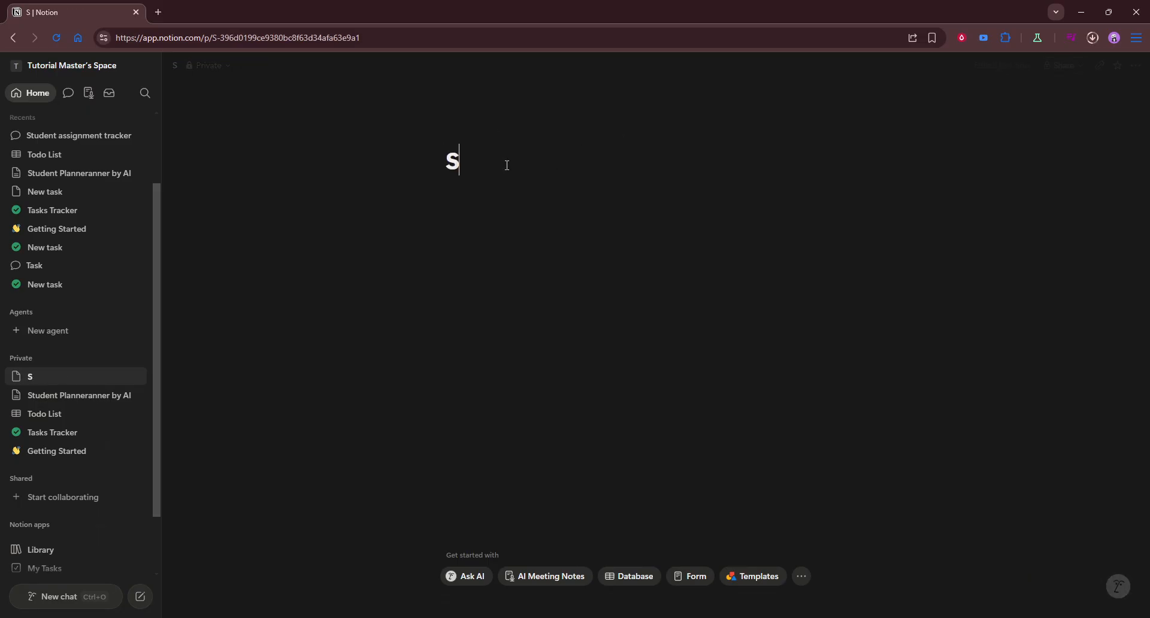
key("BackSpace")
key("BackSpace")
key("BackSpace")
key("BackSpace")
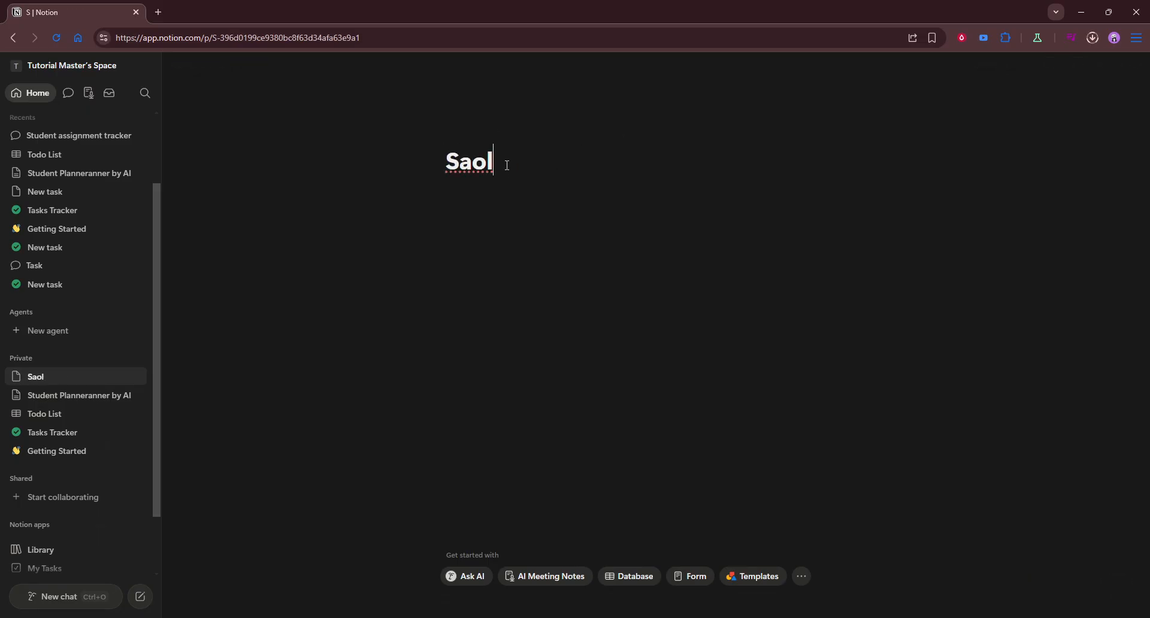
type("lles CRM")
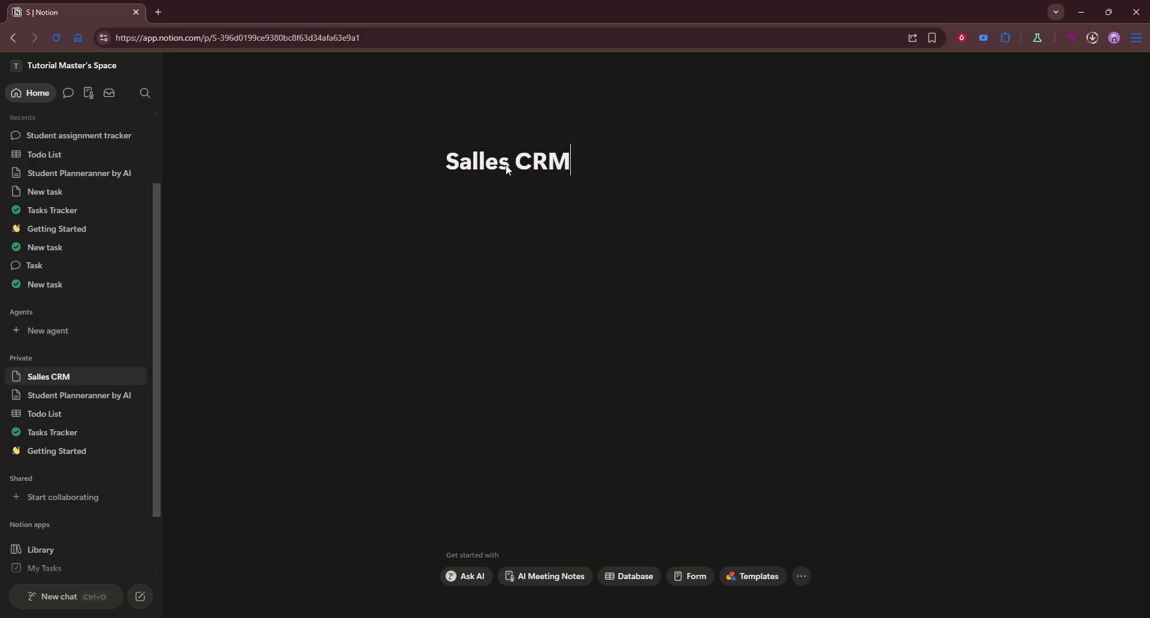
left_click(473, 165)
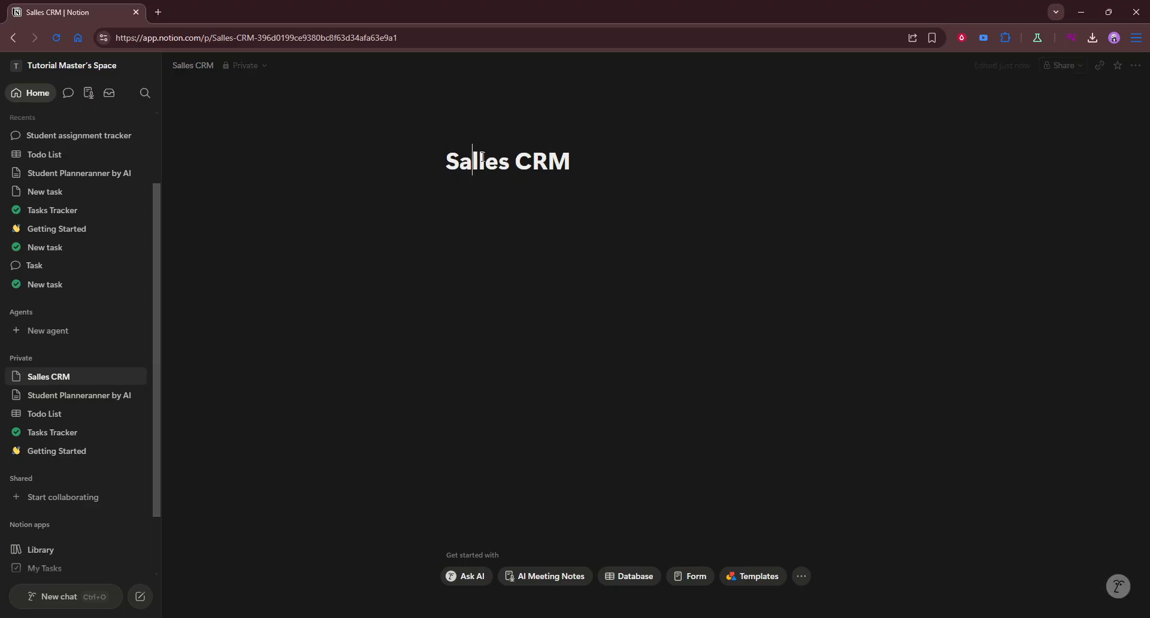
key("BackSpace")
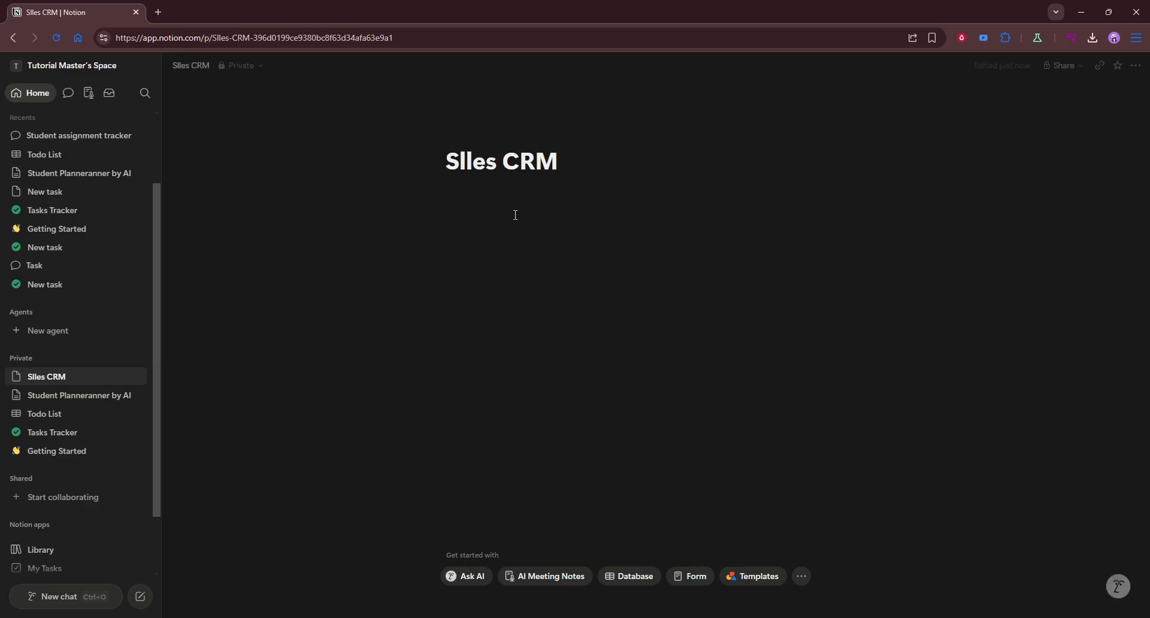
Ask the AI from the page body to "Create a simple Sales CRM".
left_click(509, 222)
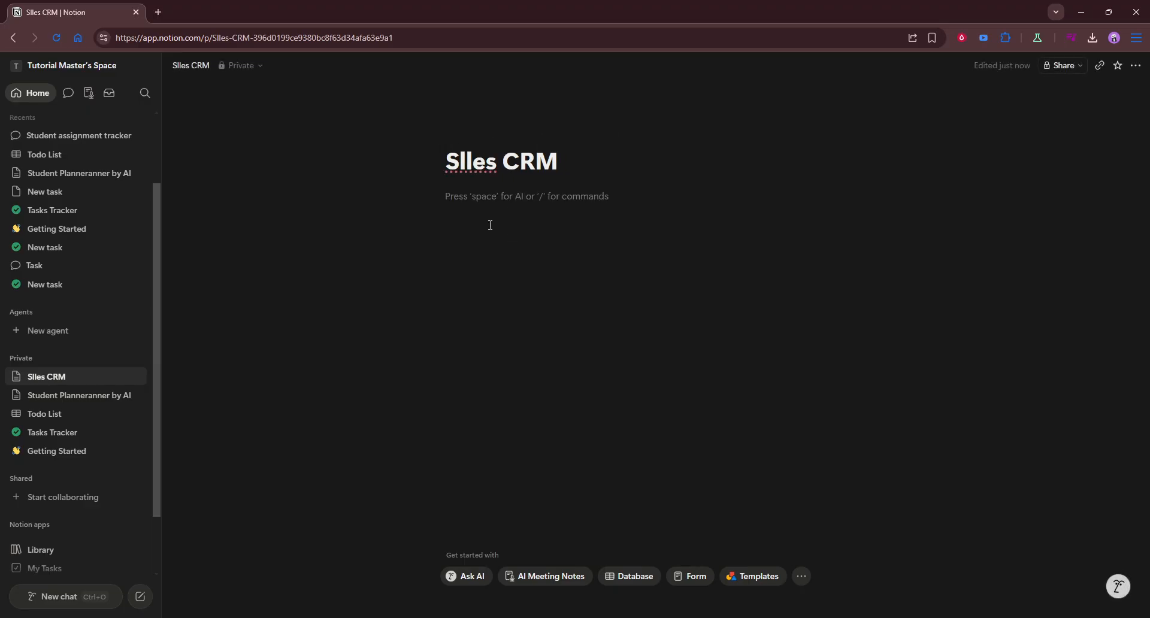
key("space")
type("Crea")
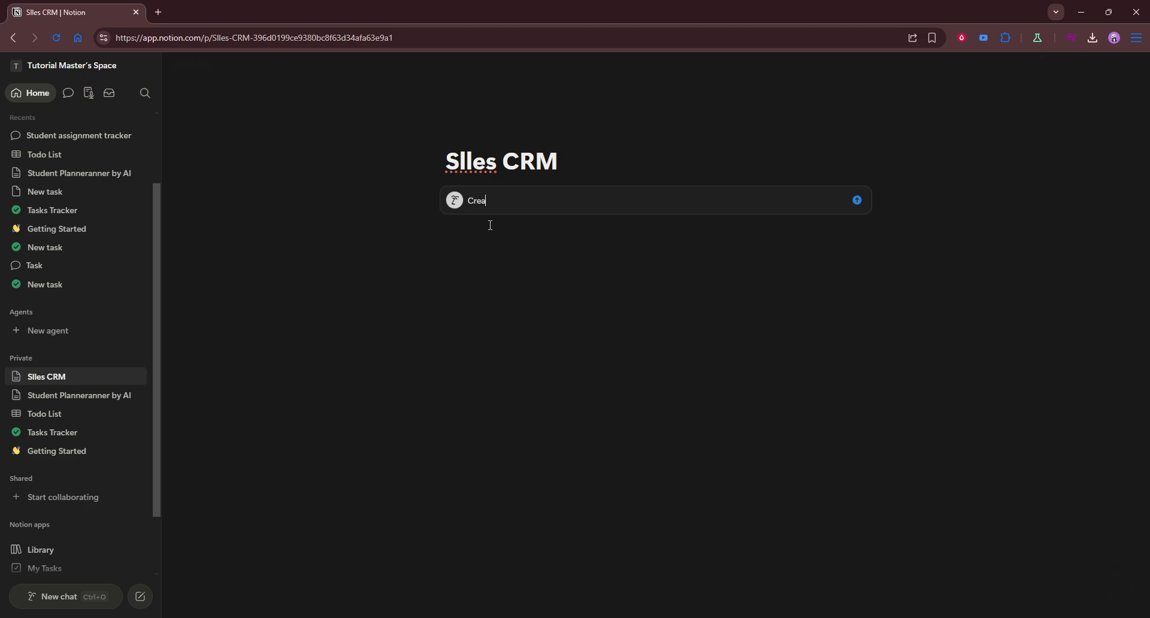
type("te a simple Sales CRM")
key("Return")
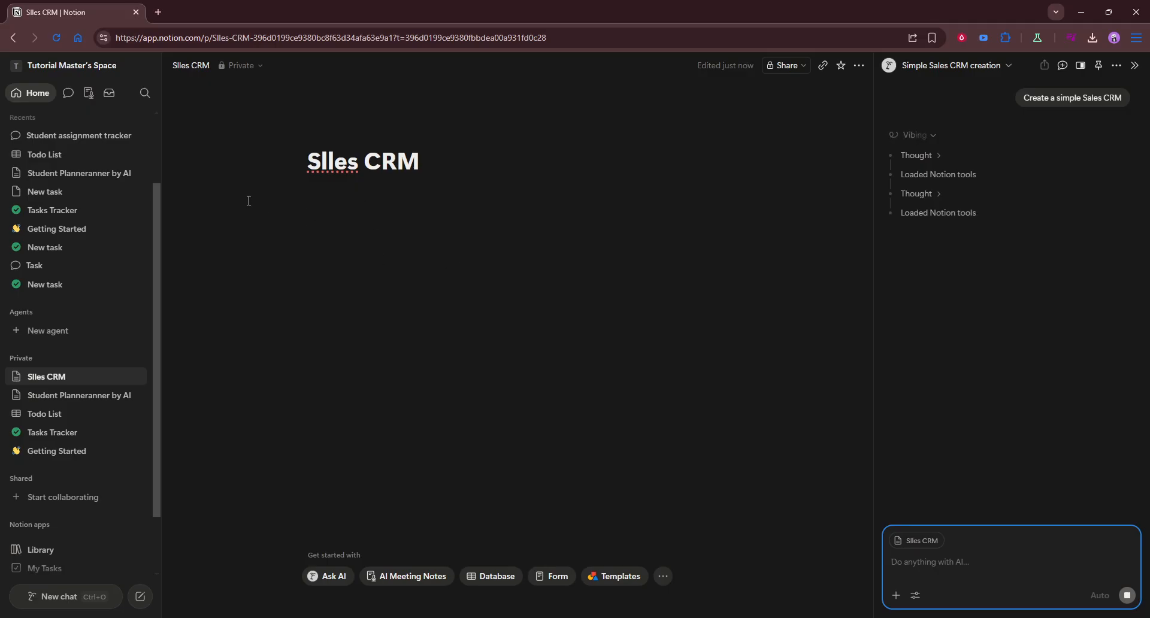
Correct the page title to "Sales CRM".
left_click(324, 172)
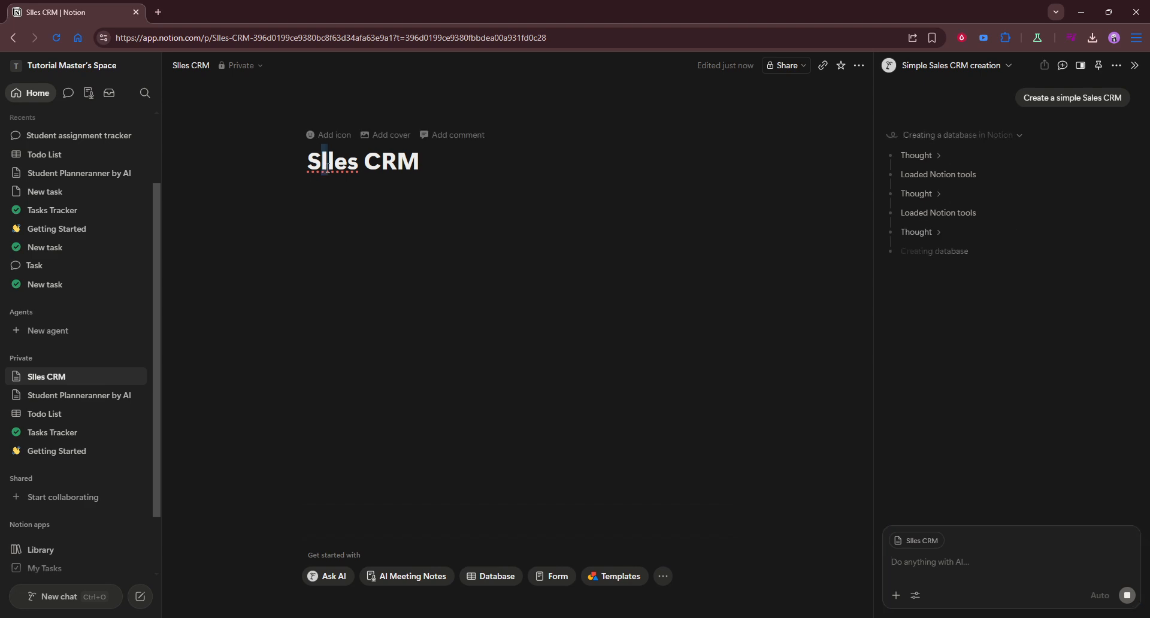
key("BackSpace")
type("a")
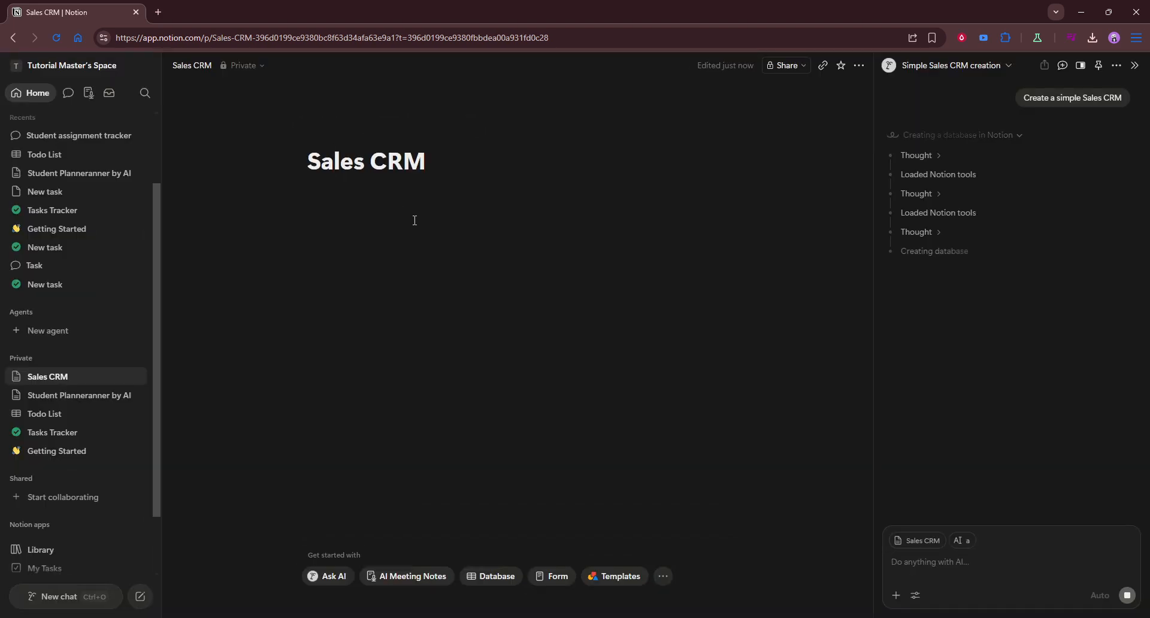
Enter "E" on the line below the page title and close the AI chat.
left_click(412, 219)
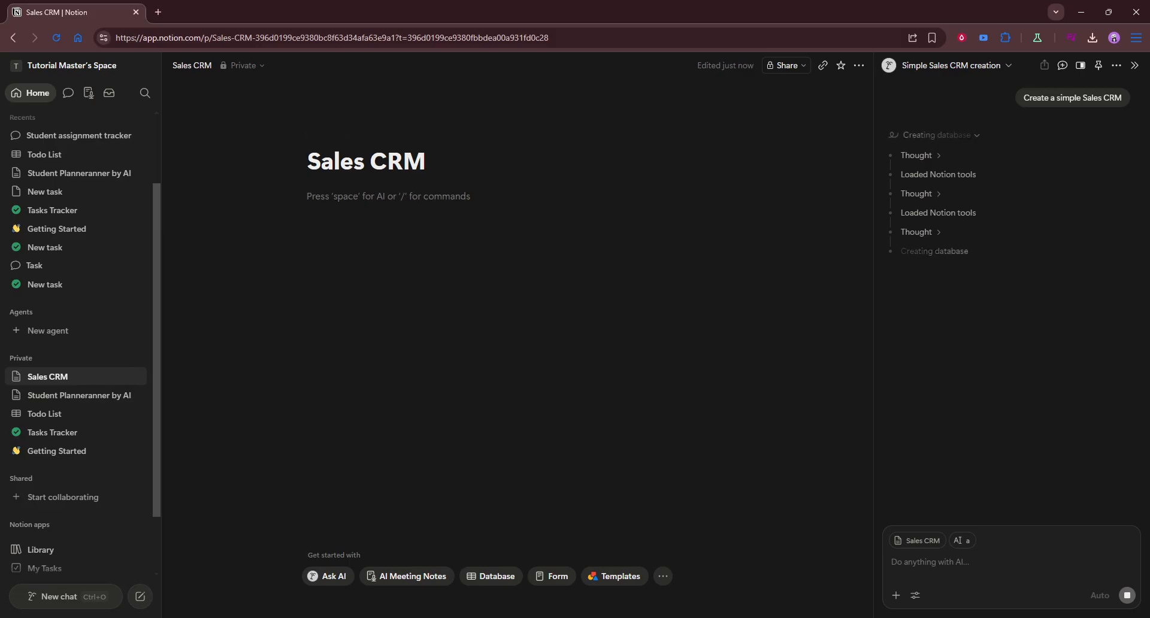
type("E")
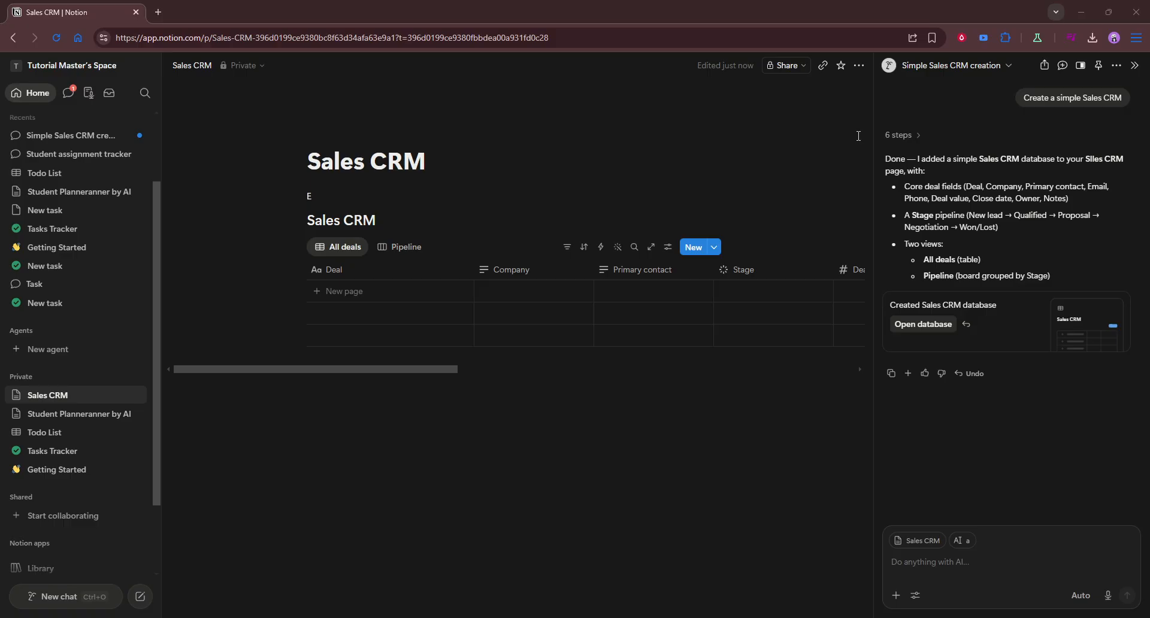
left_click(1136, 65)
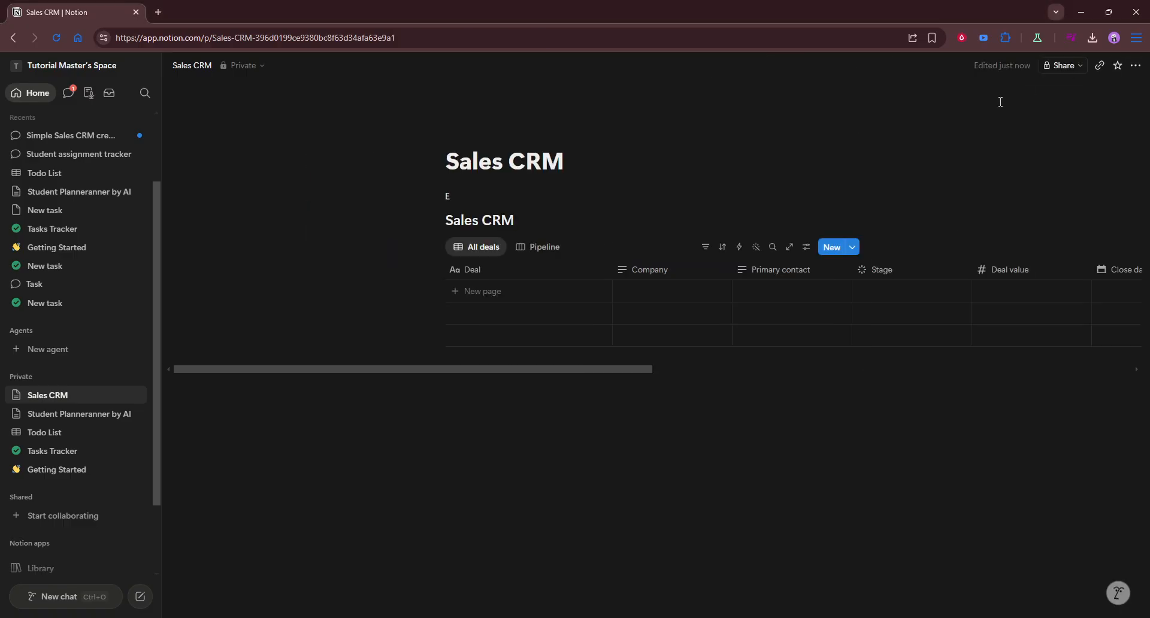
Add a blank deal row to the All deals table and check its Deal, Company and Primary contact cells.
left_click_drag(560, 369, 658, 370)
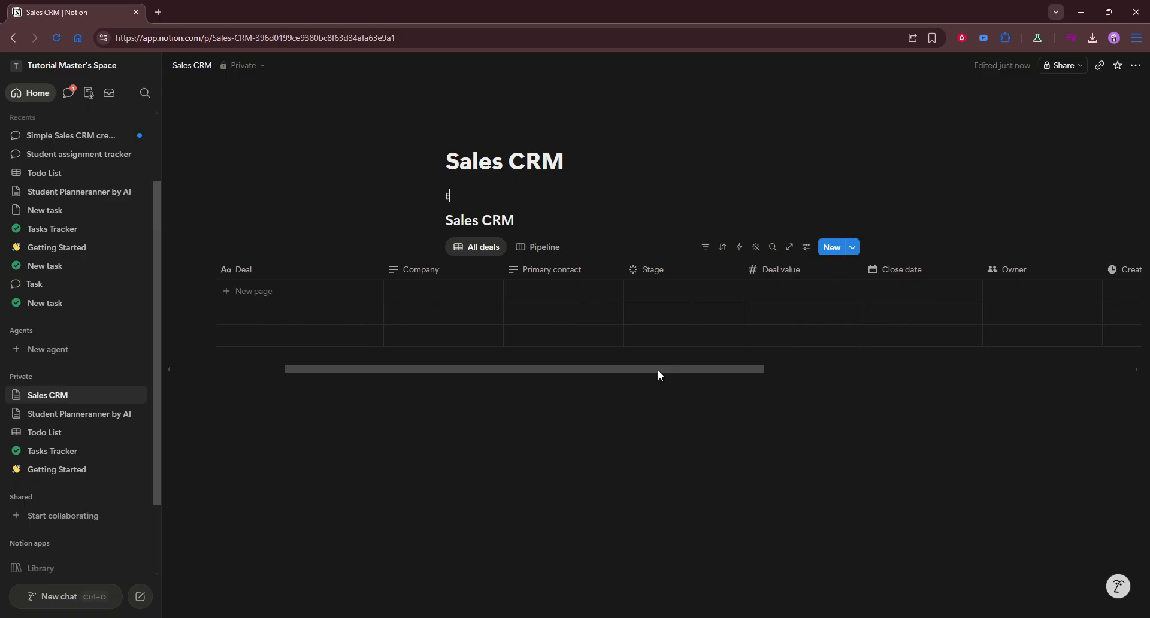
left_click(267, 292)
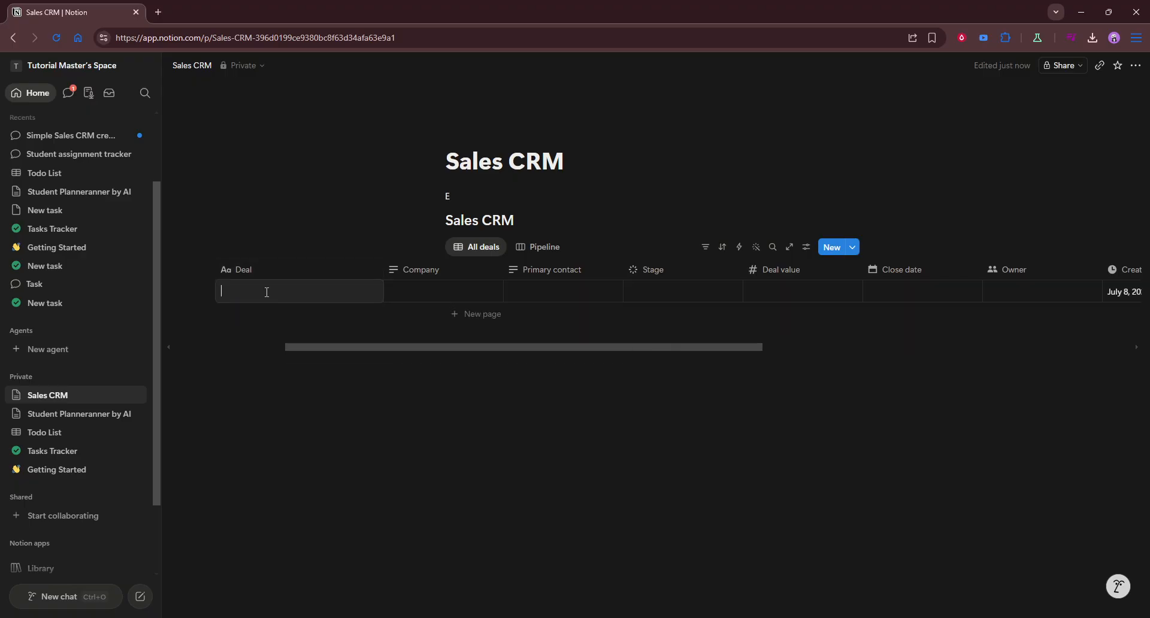
key("Escape")
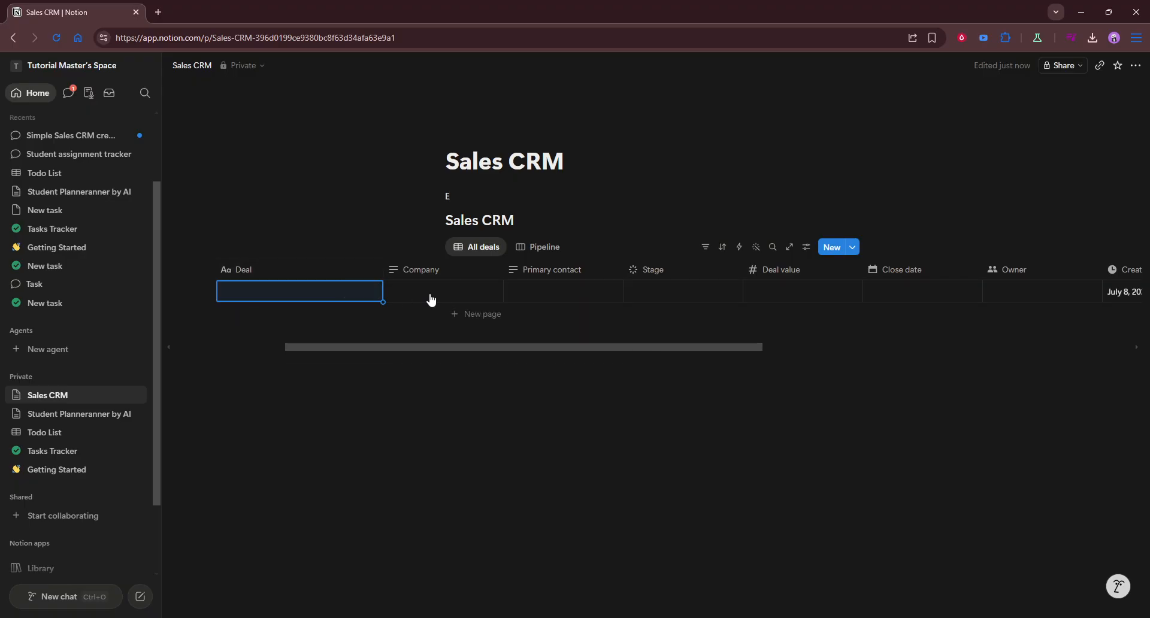
left_click(424, 293)
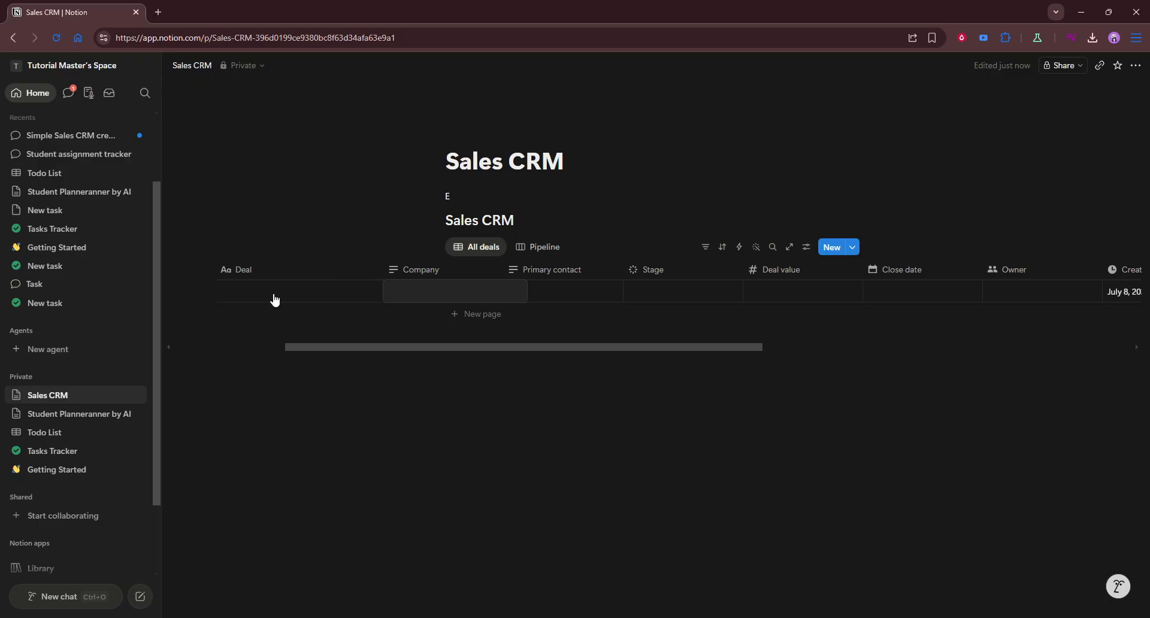
key("Escape")
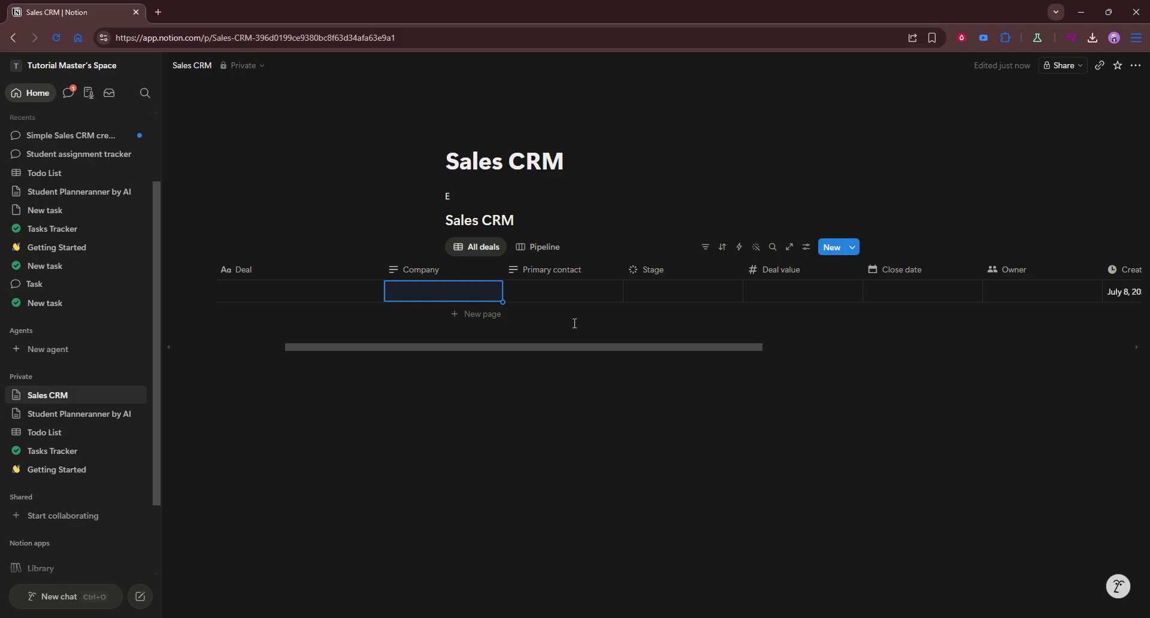
left_click(582, 293)
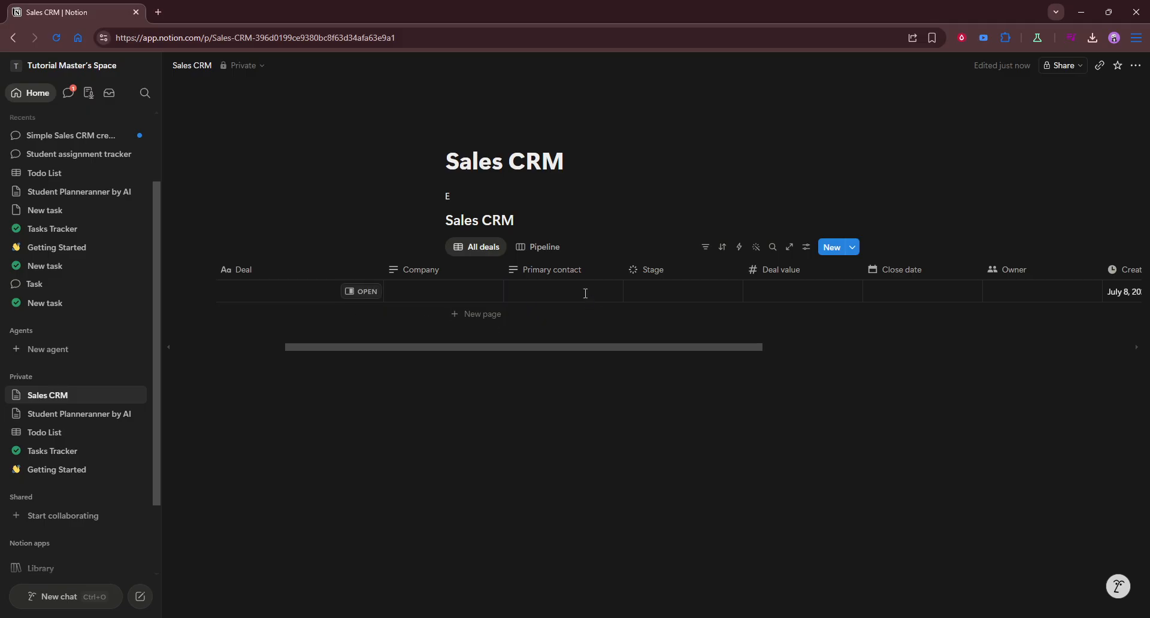
key("Escape")
Set the new deal's Stage to Proposal and its Deal value to 99,999.
left_click(723, 299)
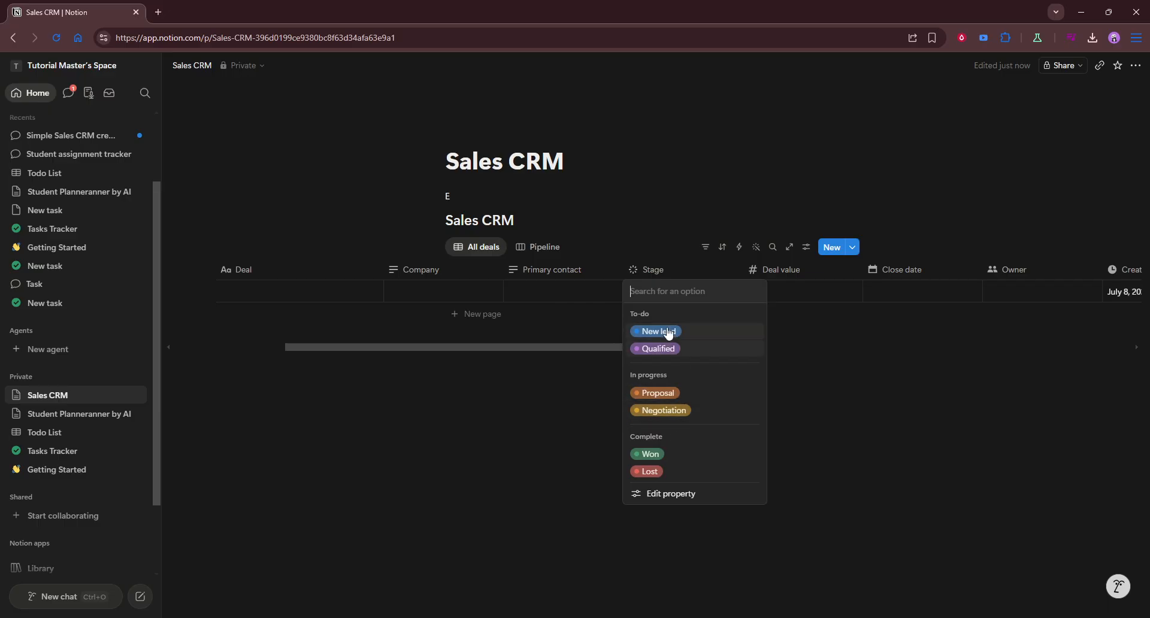
left_click(670, 393)
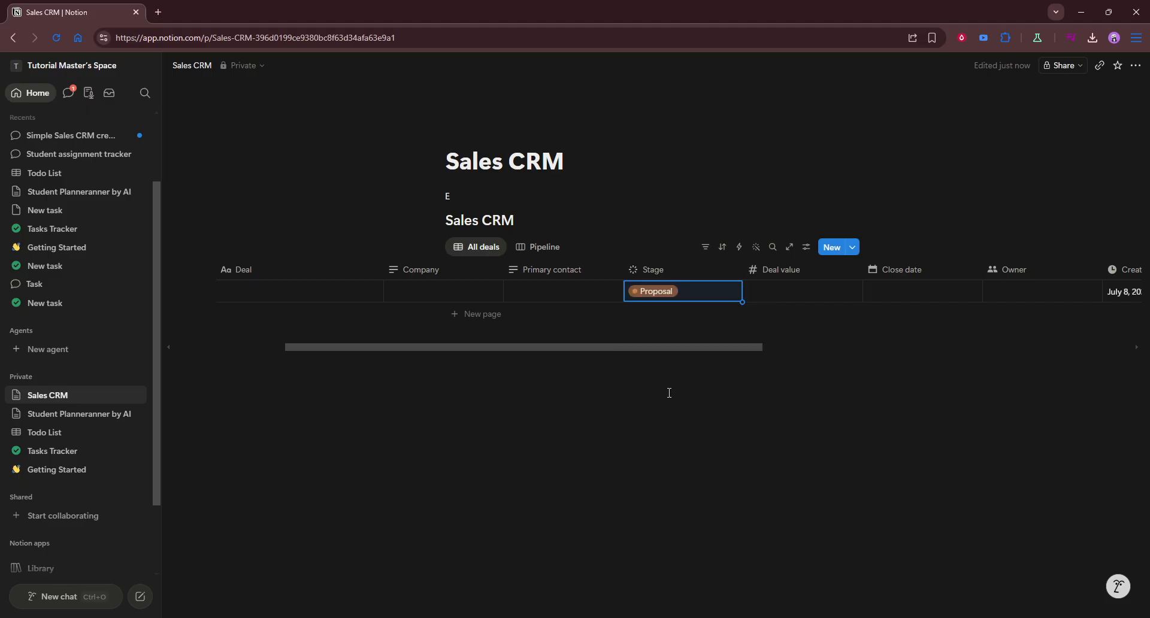
left_click(798, 293)
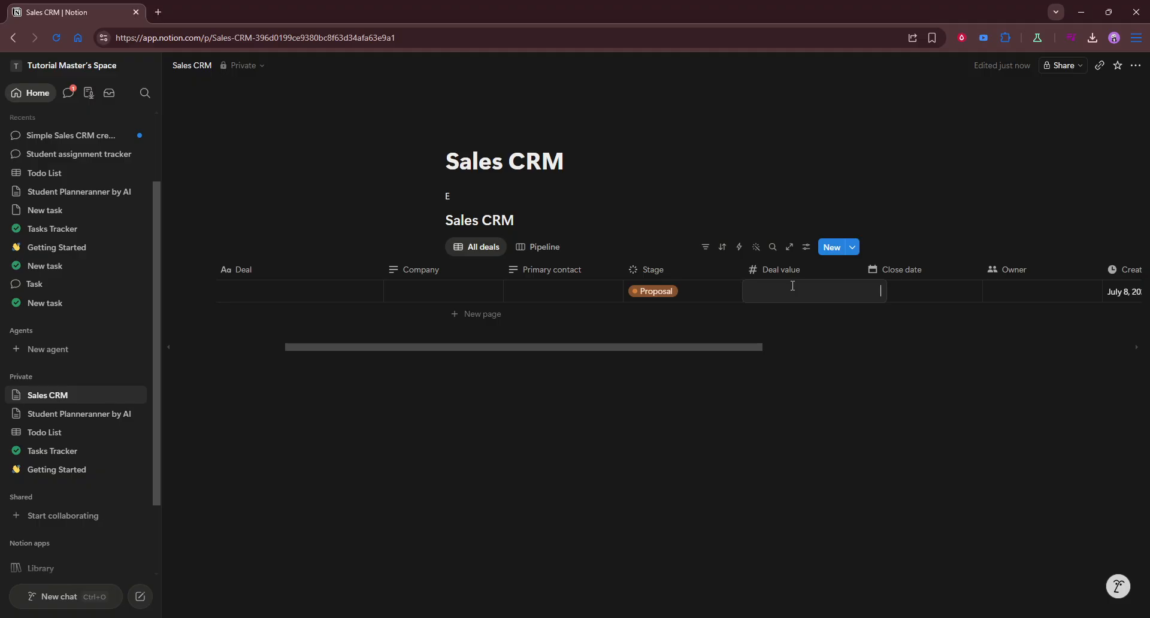
type("99,999")
key("Return")
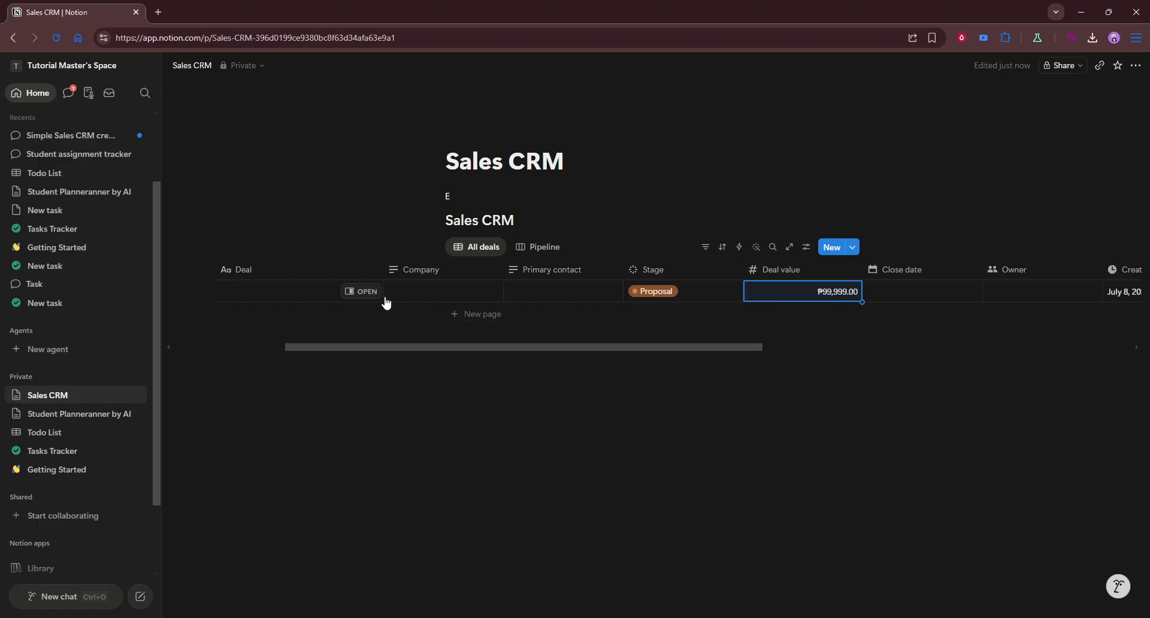
left_click(406, 292)
key("Escape")
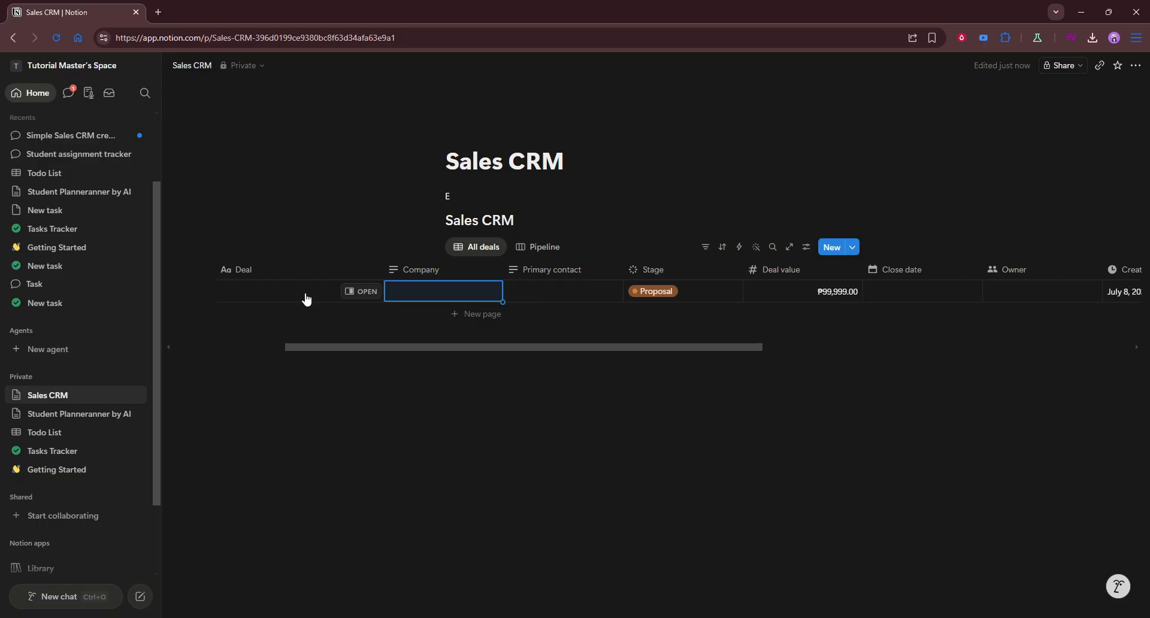
left_click(864, 491)
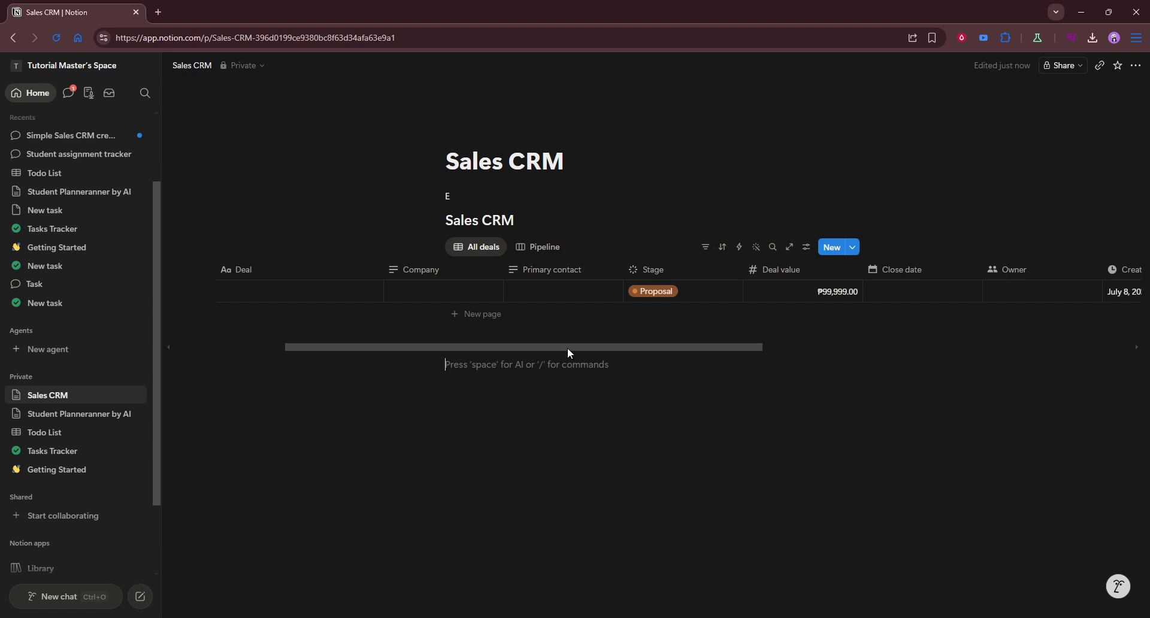
Examine how the deal is shown in the All deals table and across the stage groups of the Pipeline board.
left_click_drag(567, 348, 412, 352)
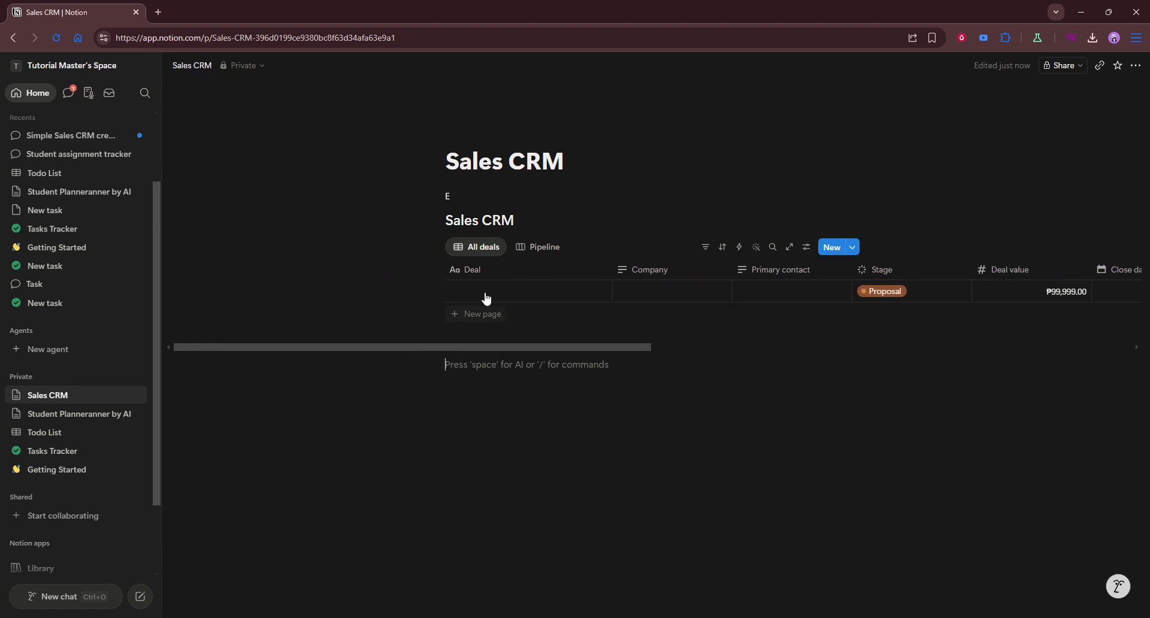
left_click(521, 248)
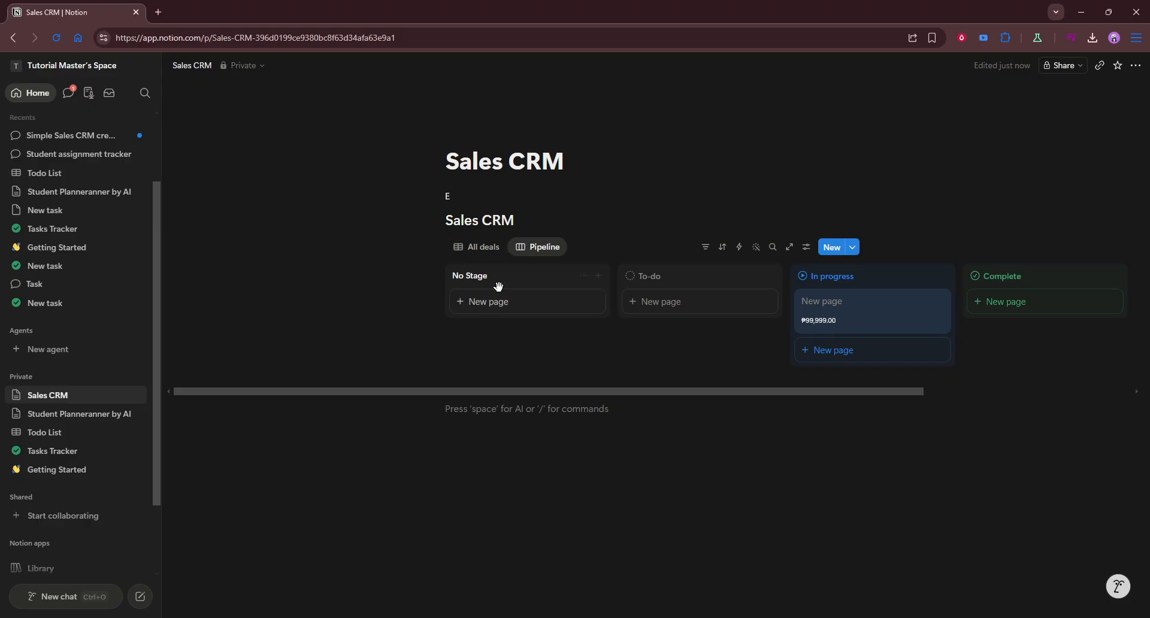
left_click_drag(600, 392, 699, 391)
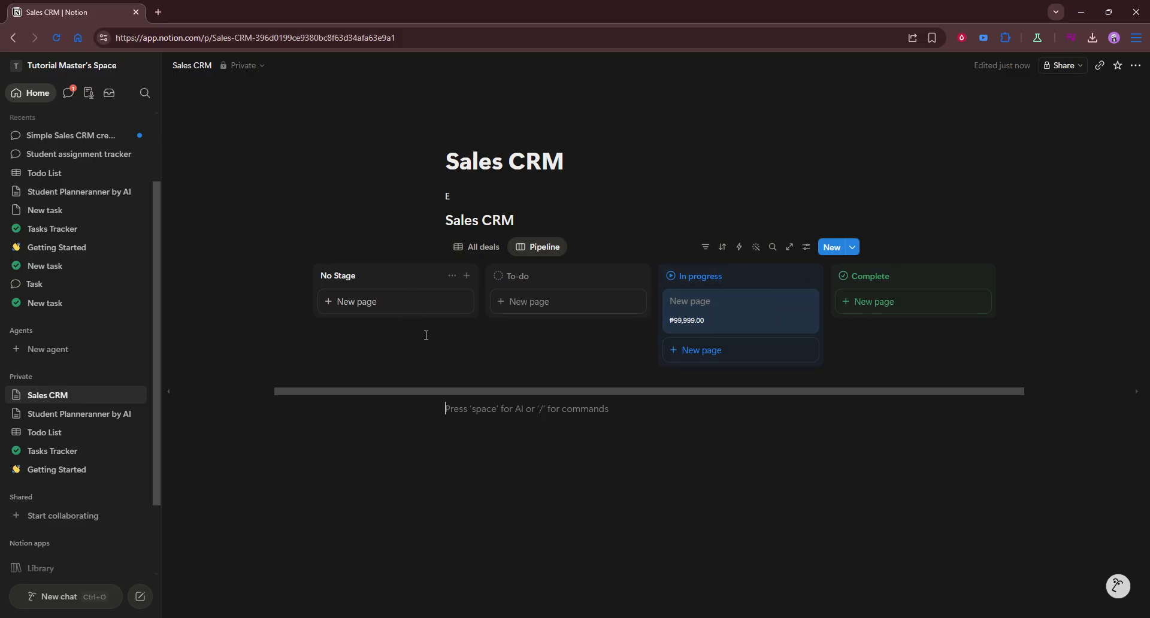
left_click(485, 248)
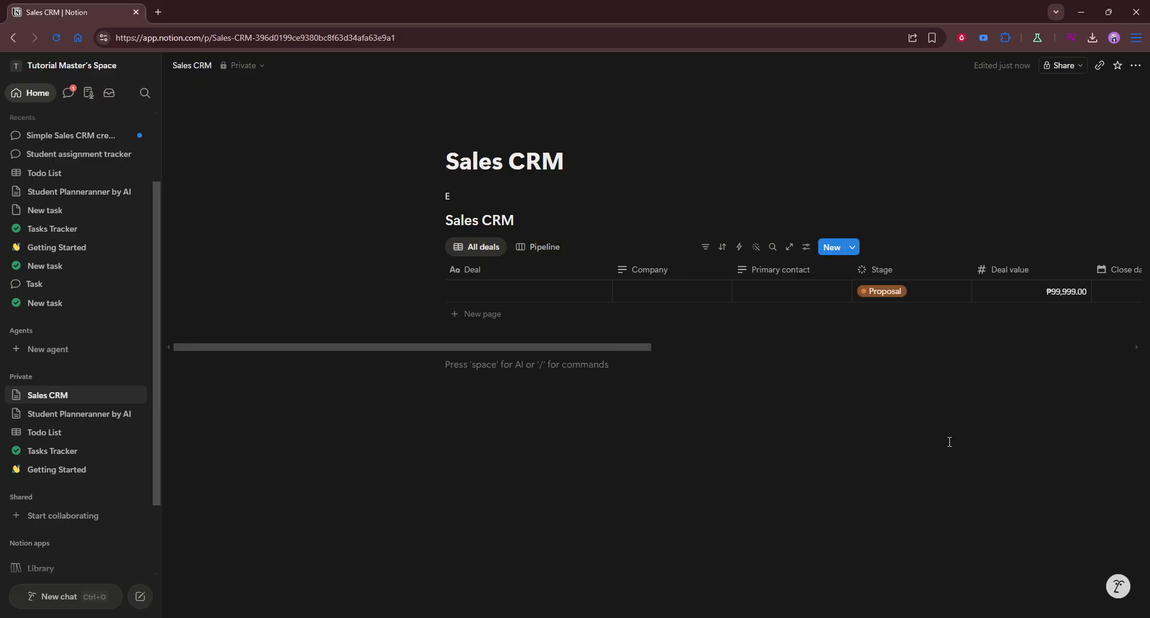
left_click(533, 249)
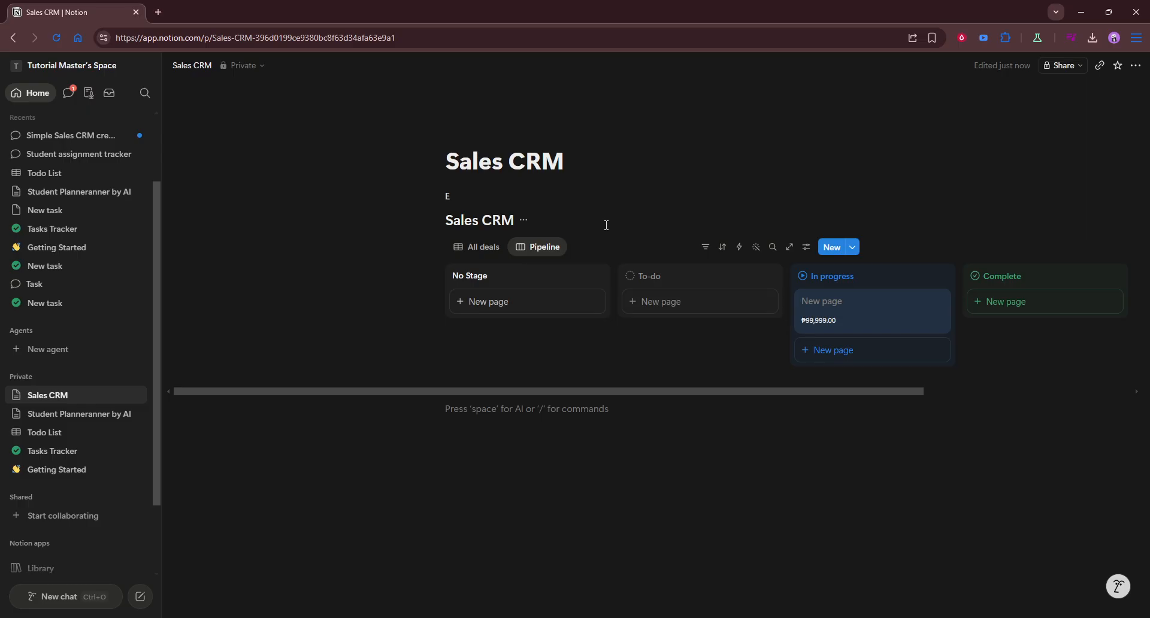
left_click(844, 485)
left_click_drag(759, 395, 827, 391)
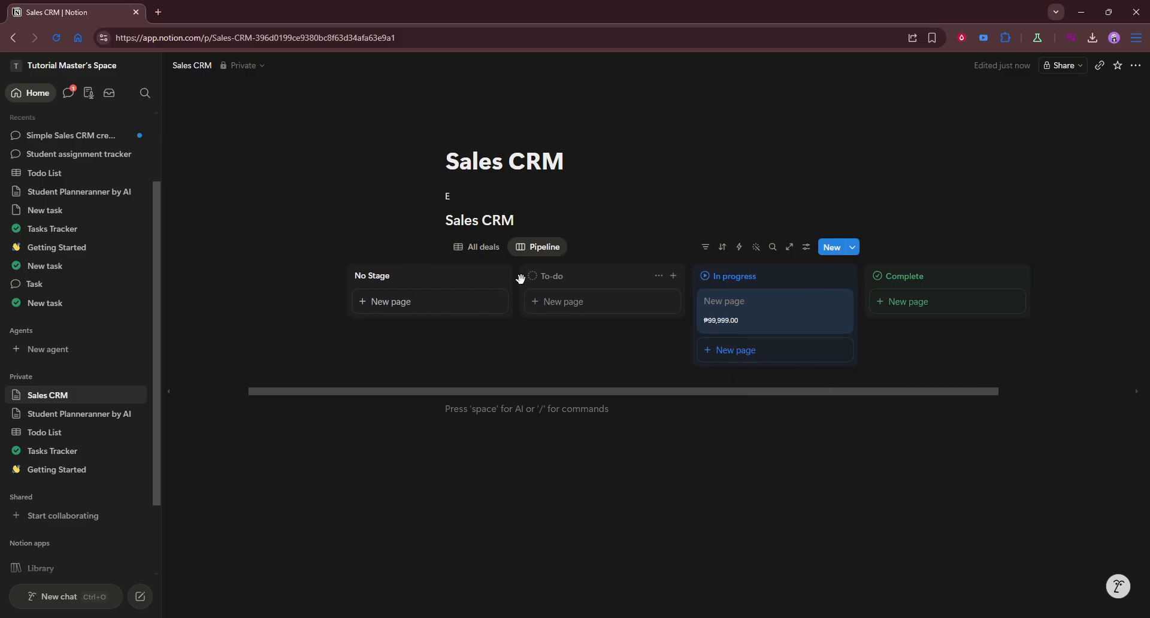
mouse_move(732, 309)
left_mouse_down()
mouse_move(588, 322)
mouse_move(781, 318)
mouse_move(668, 313)
mouse_move(776, 316)
mouse_move(730, 331)
left_mouse_up()
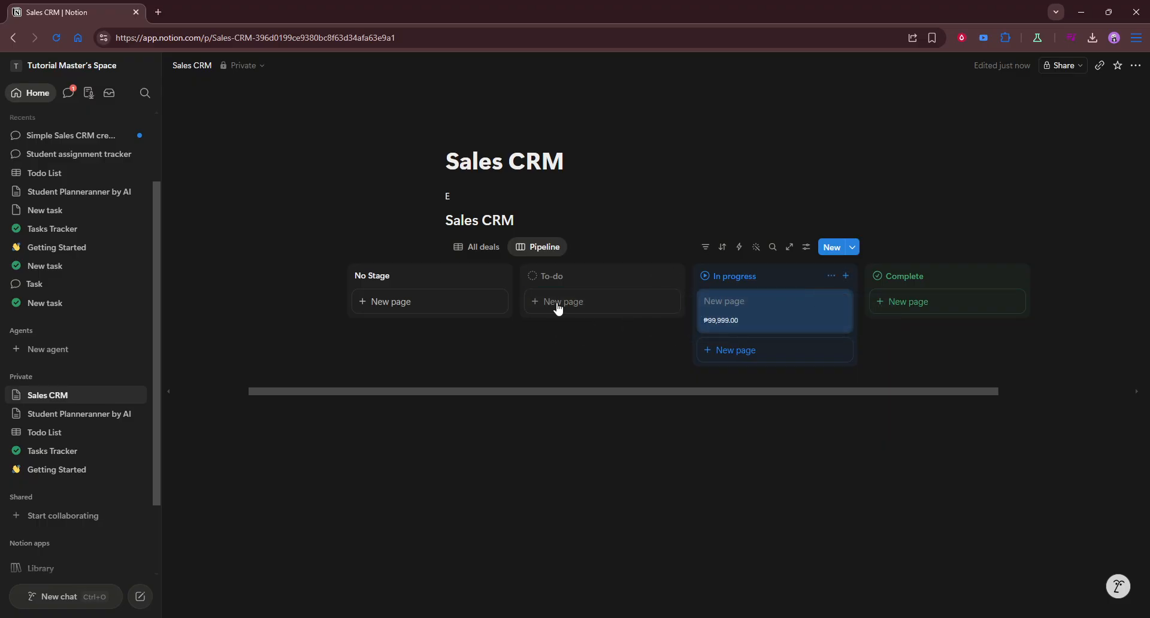